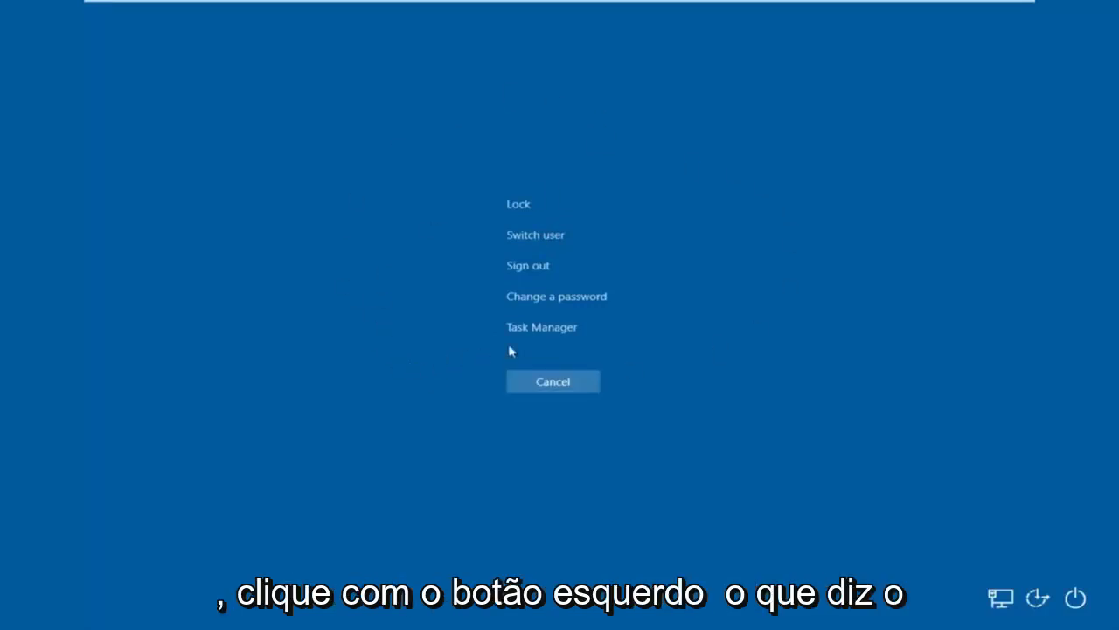
# Launch Task Manager from the Ctrl+Alt+Del security screen.
pyautogui.click(534, 329)
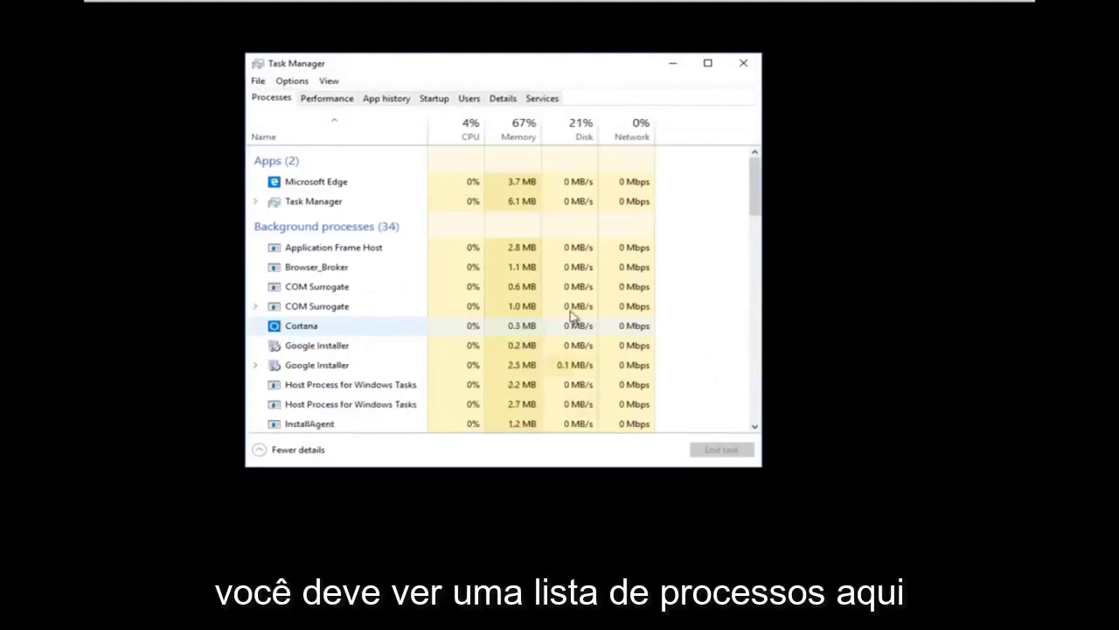
# Nudge the Task Manager window aside and bring up its File menu.
pyautogui.moveTo(569, 73); pyautogui.dragTo(654, 91)
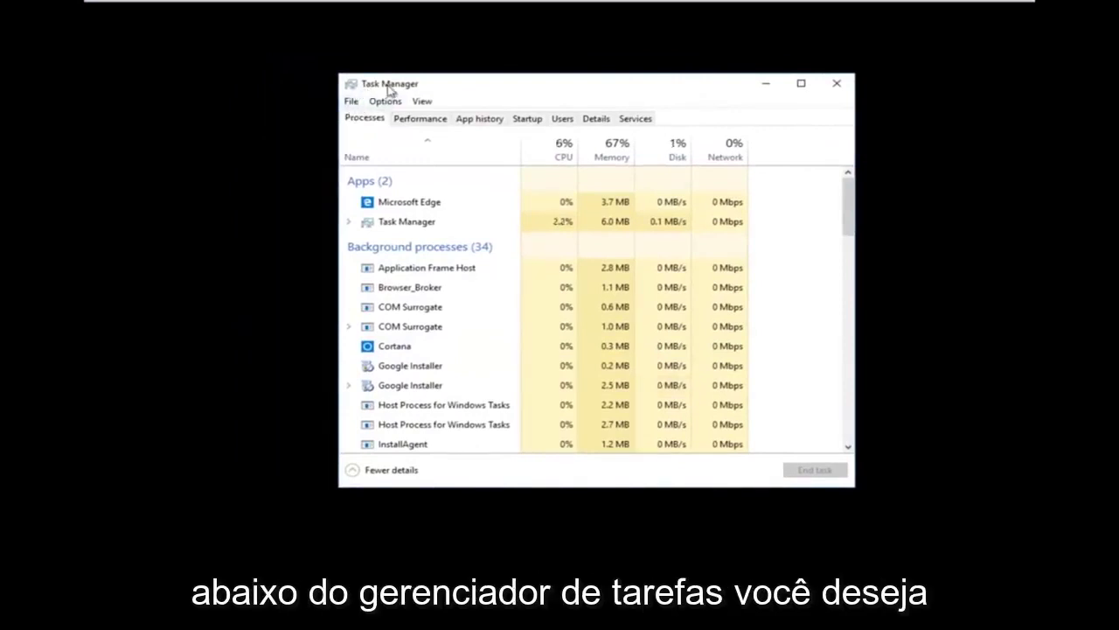
pyautogui.click(352, 103)
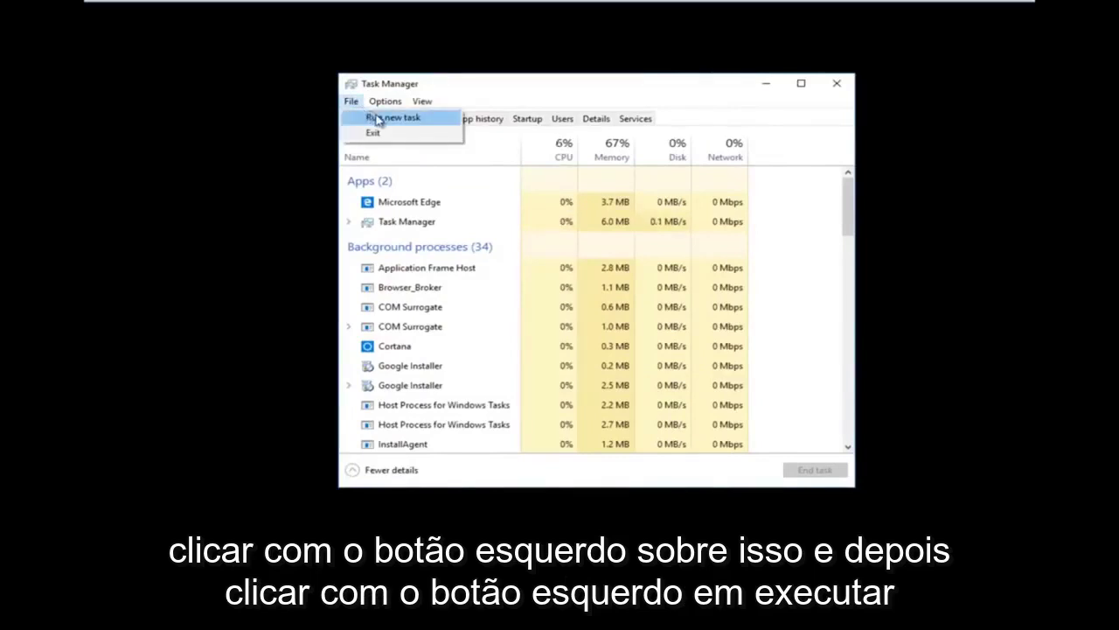
# Launch regedit as a new task with administrative privileges and reposition its window.
pyautogui.click(408, 122)
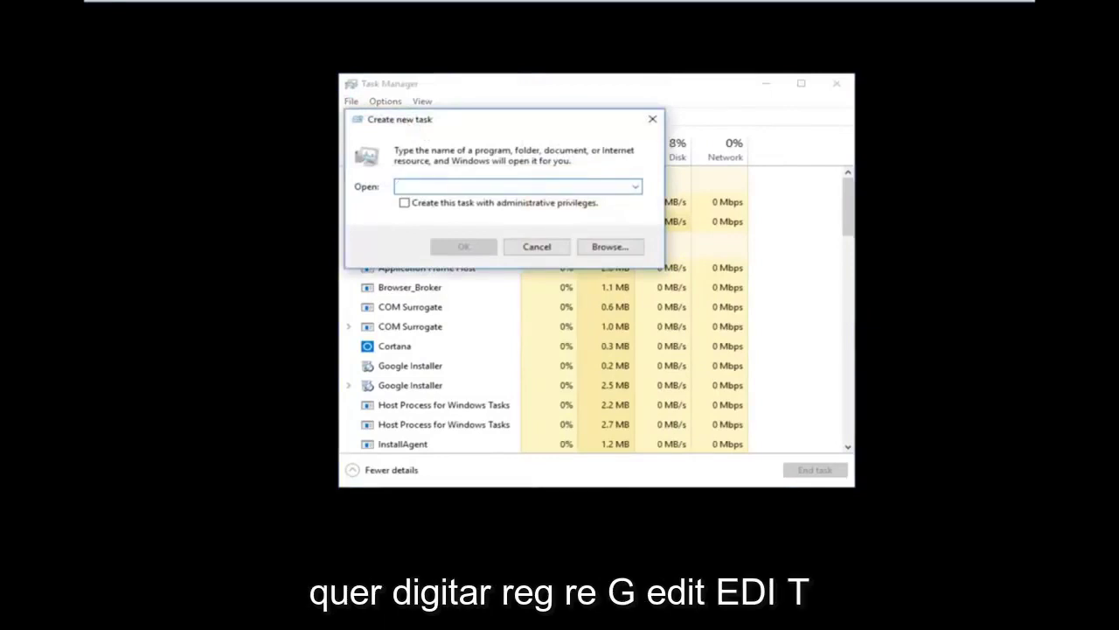
pyautogui.write('reg')
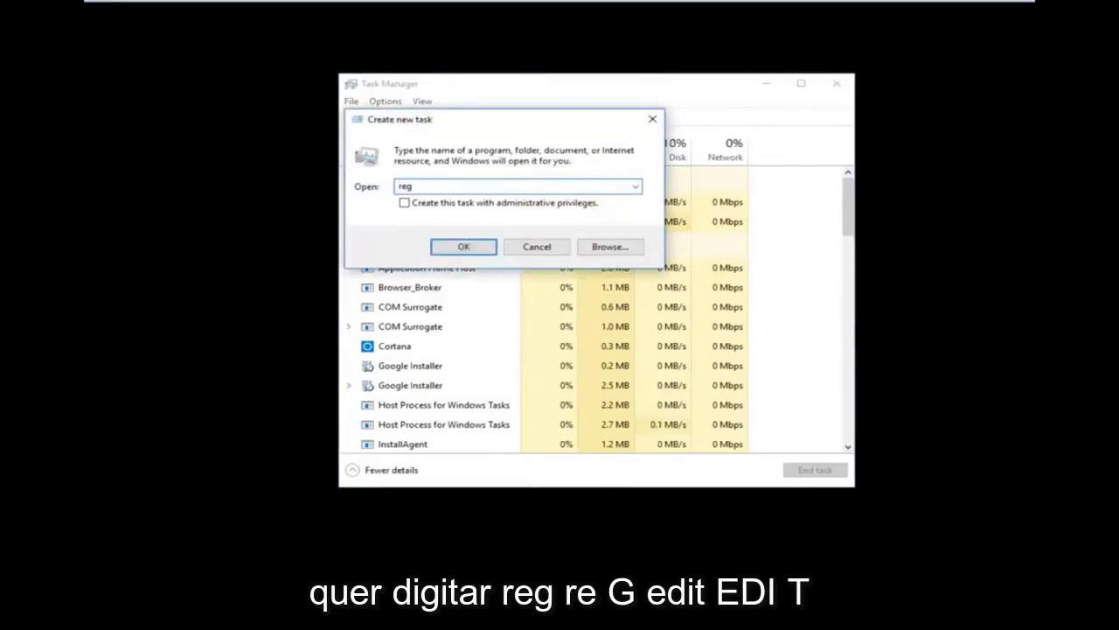
pyautogui.write('edit')
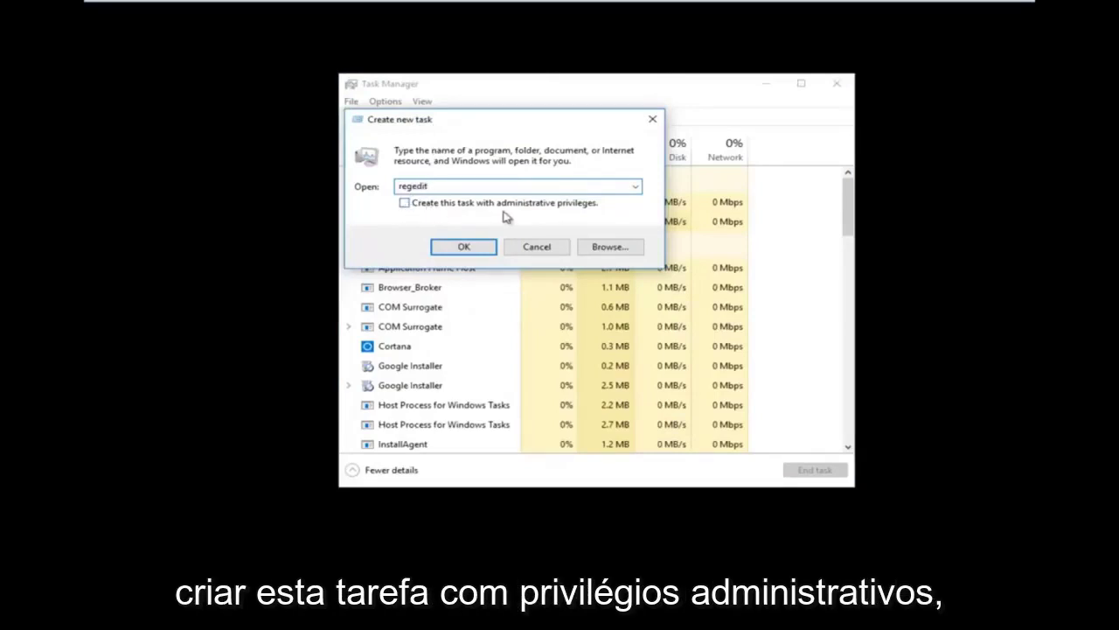
pyautogui.click(404, 204)
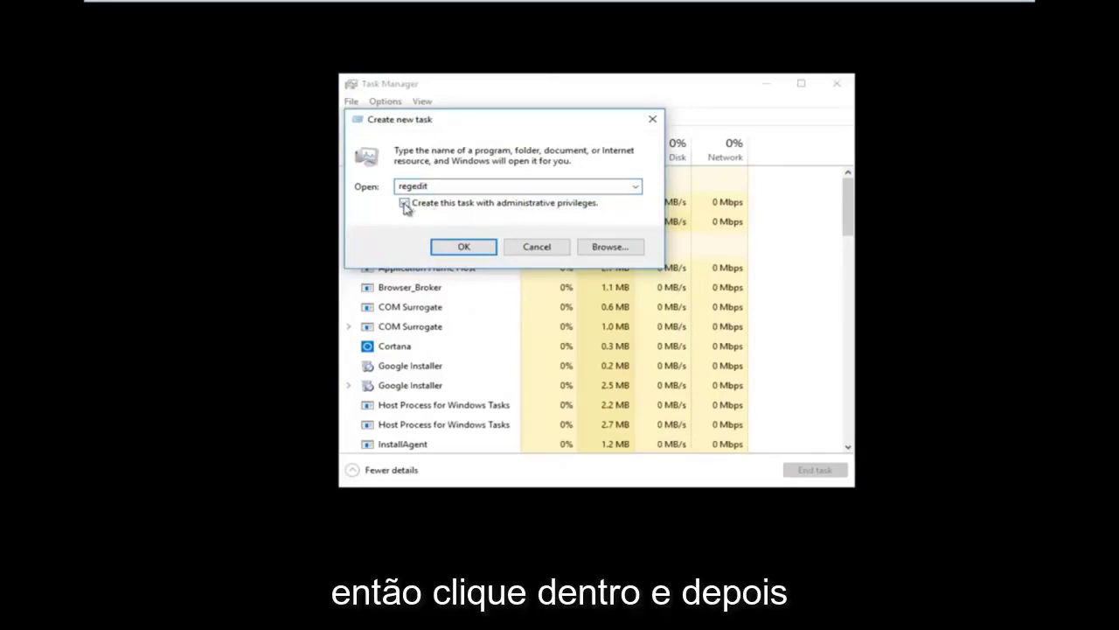
pyautogui.click(461, 248)
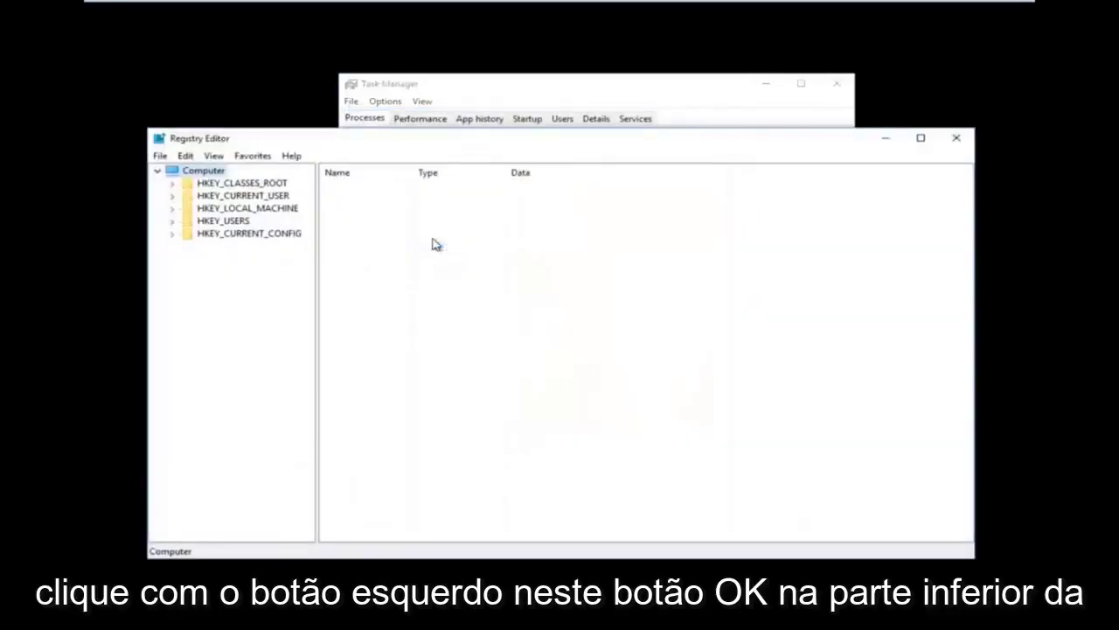
pyautogui.moveTo(431, 143); pyautogui.dragTo(463, 100)
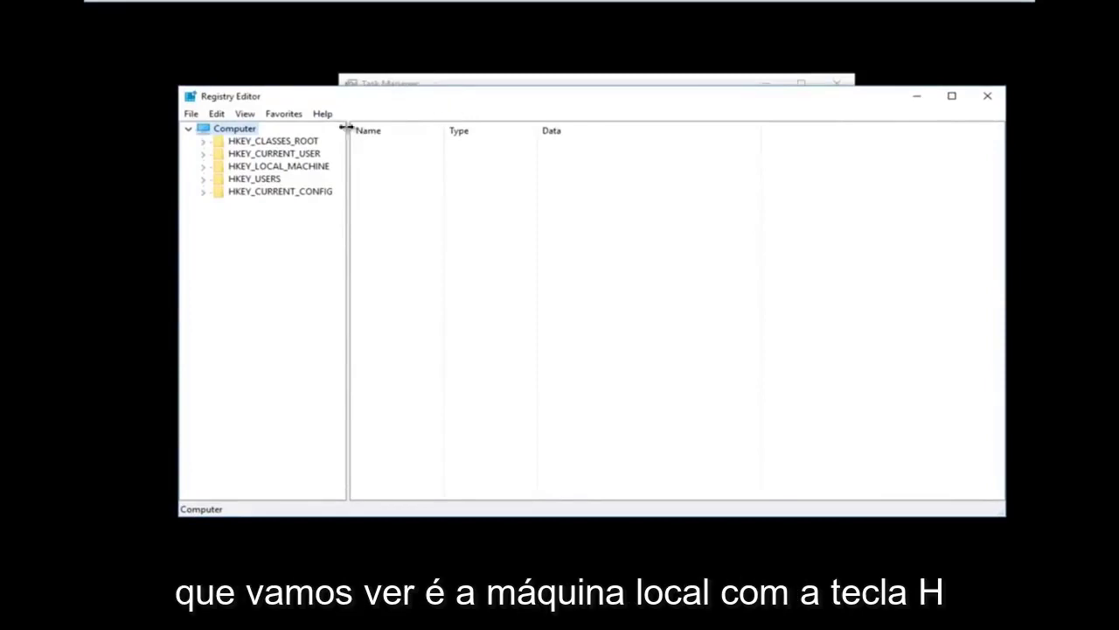
# Expand HKEY_LOCAL_MACHINE and SOFTWARE, then widen the key tree pane.
pyautogui.click(203, 166)
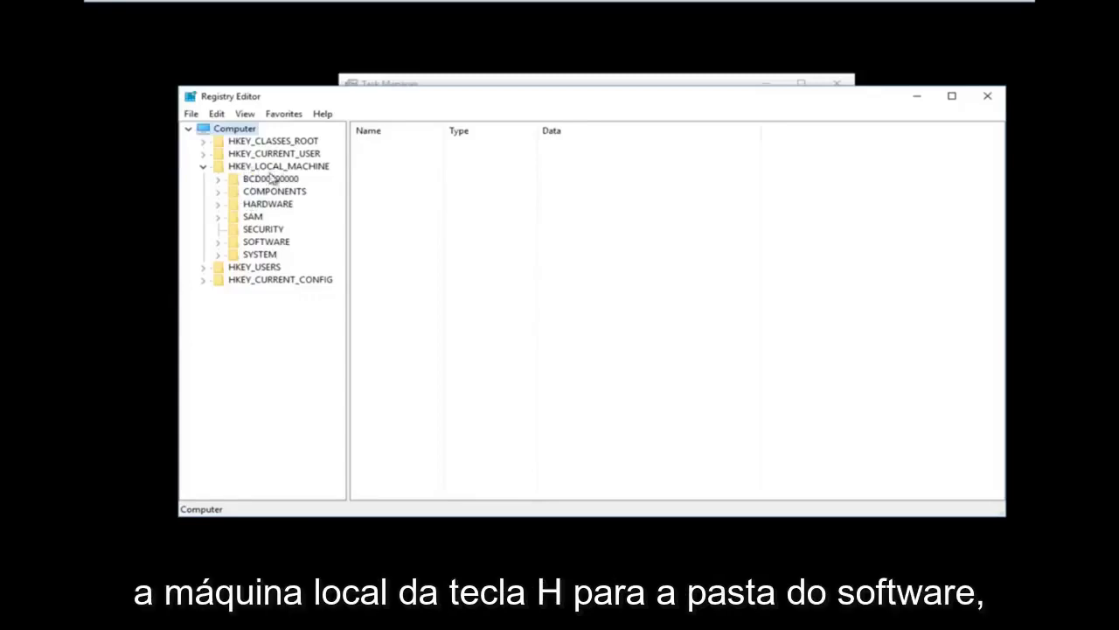
pyautogui.click(218, 244)
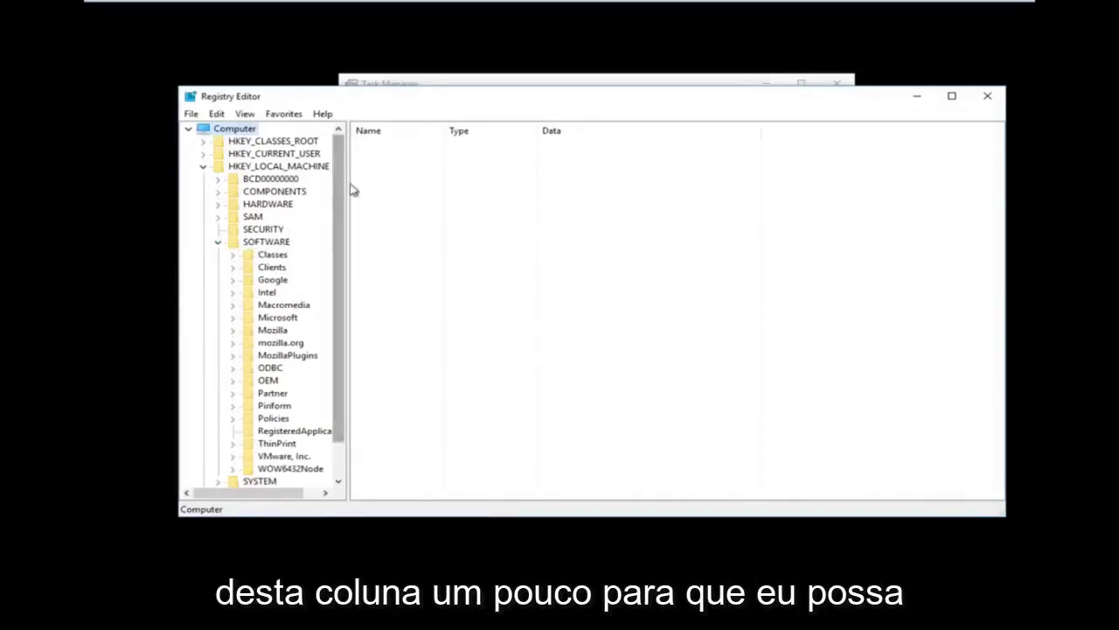
pyautogui.moveTo(346, 180); pyautogui.dragTo(415, 174)
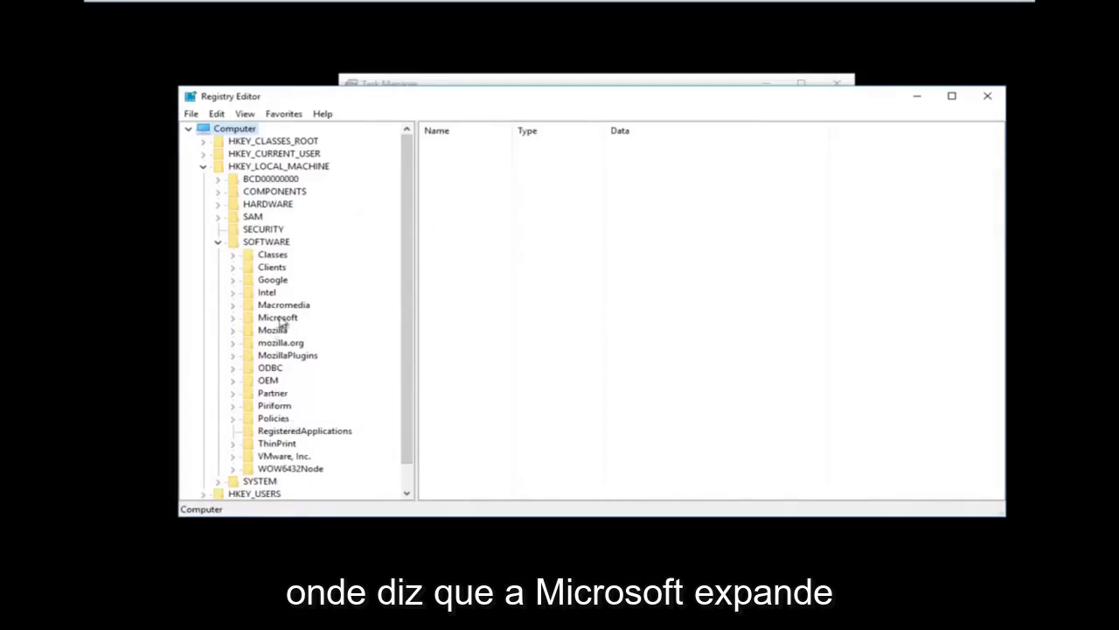
# Expand Microsoft, Windows NT and CurrentVersion to reveal subkeys like AeDebug and Drivers32.
pyautogui.click(232, 319)
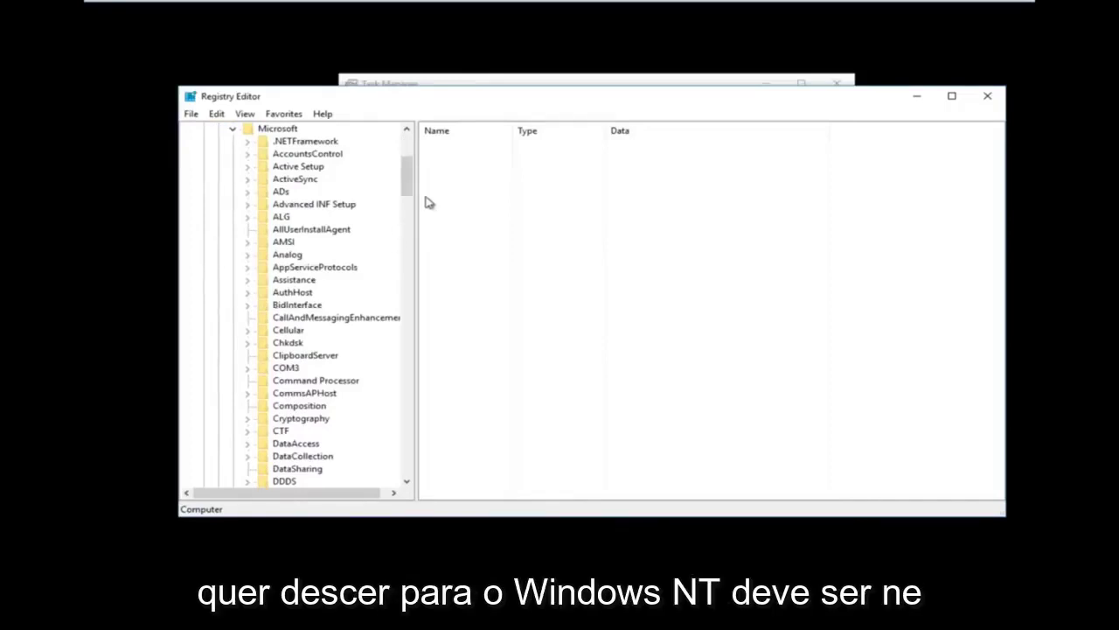
pyautogui.moveTo(407, 187); pyautogui.dragTo(414, 436)
pyautogui.click(302, 419)
pyautogui.scroll(-2, 262, 350)
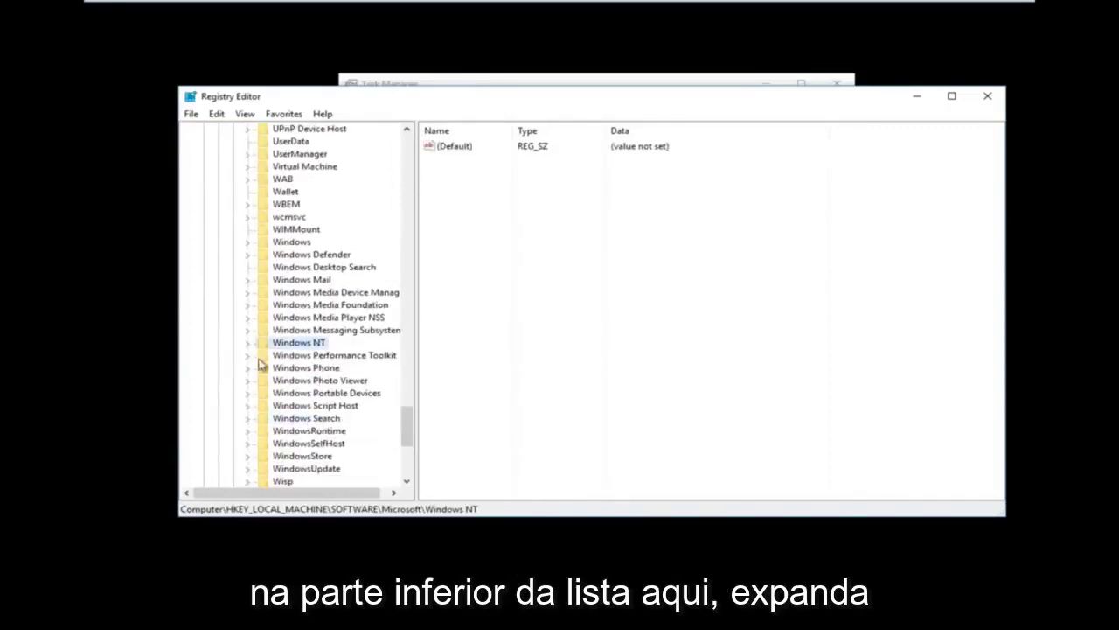
pyautogui.click(249, 345)
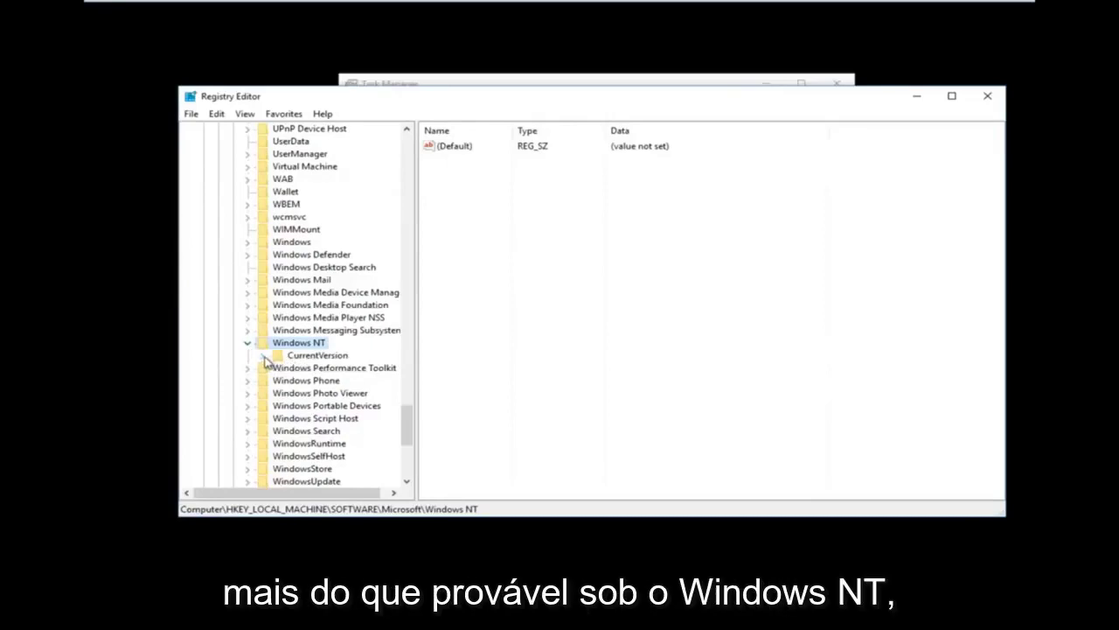
pyautogui.click(266, 357)
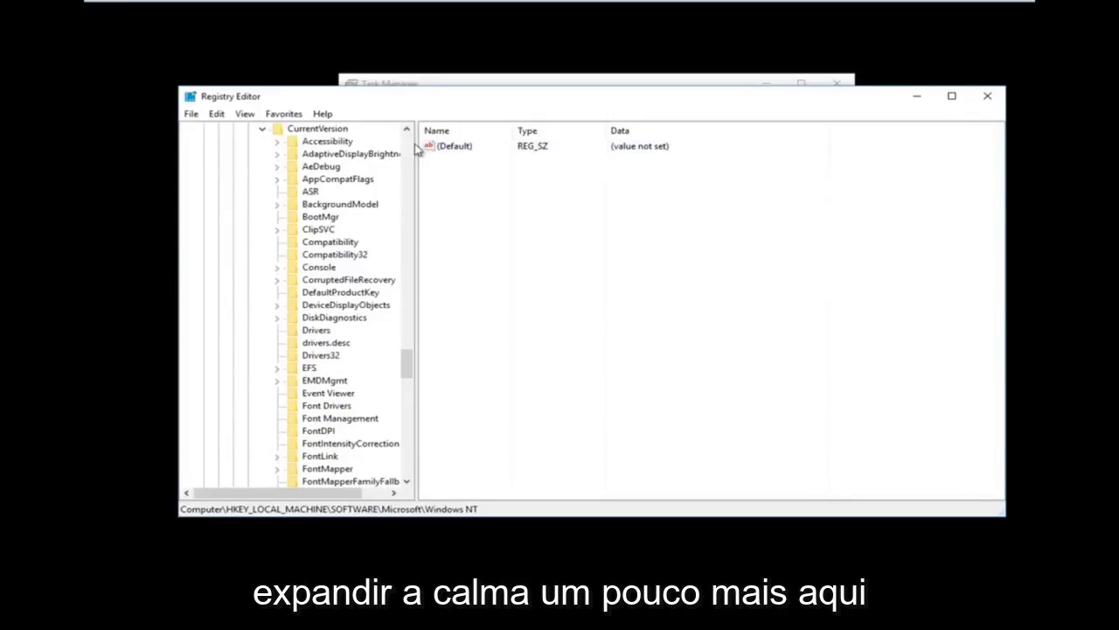
# Widen the tree pane further and select Winlogon to list its values, including Shell.
pyautogui.moveTo(418, 145); pyautogui.dragTo(485, 174)
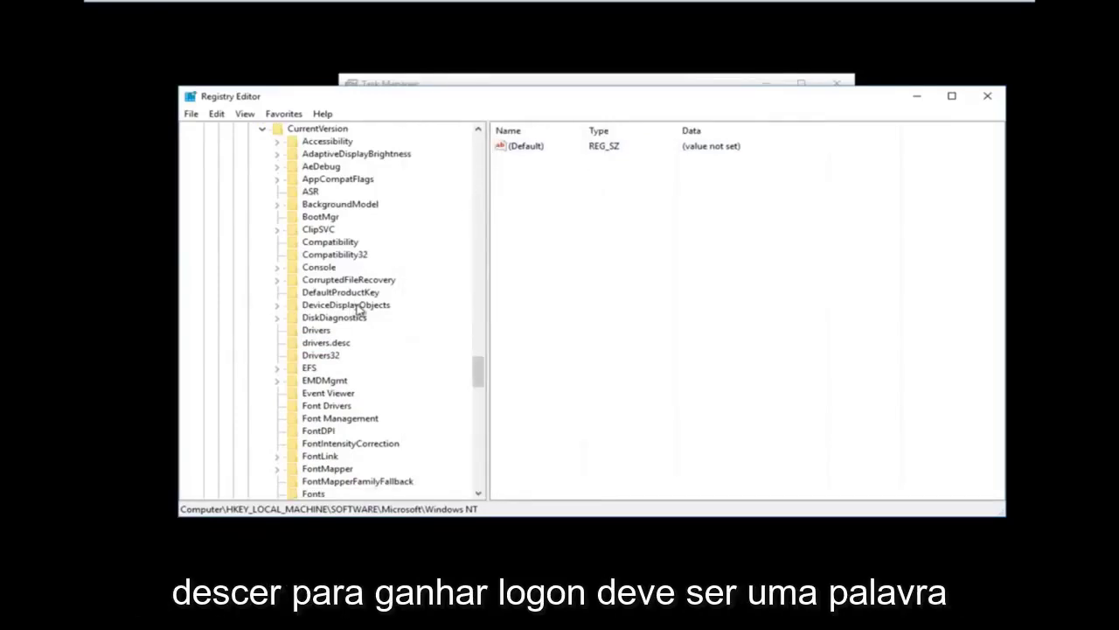
pyautogui.scroll(-12, 365, 313)
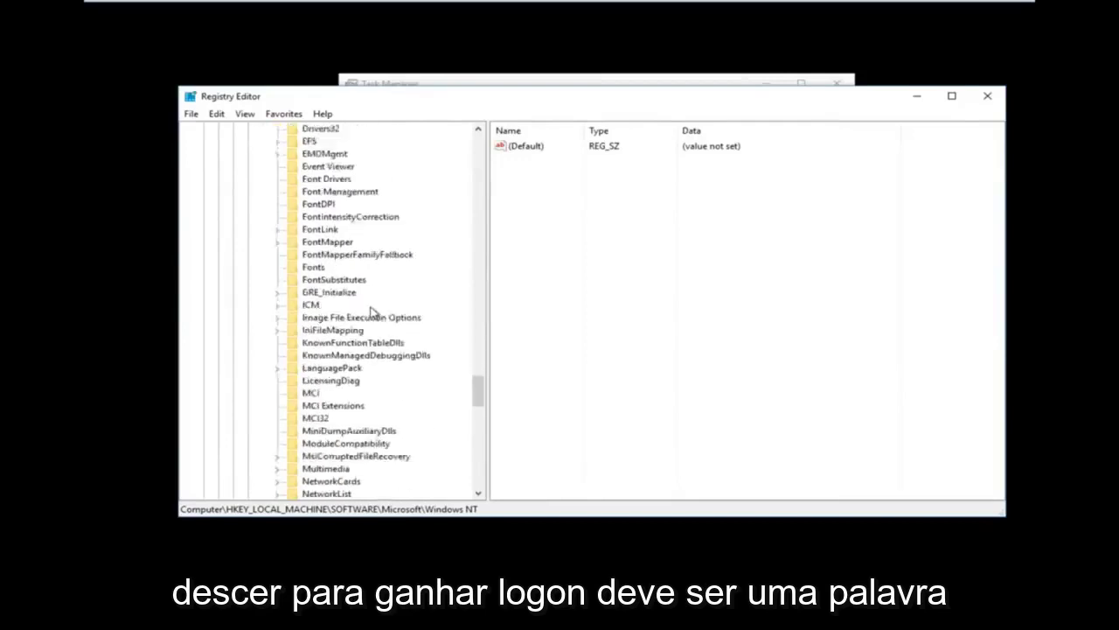
pyautogui.scroll(-9, 367, 319)
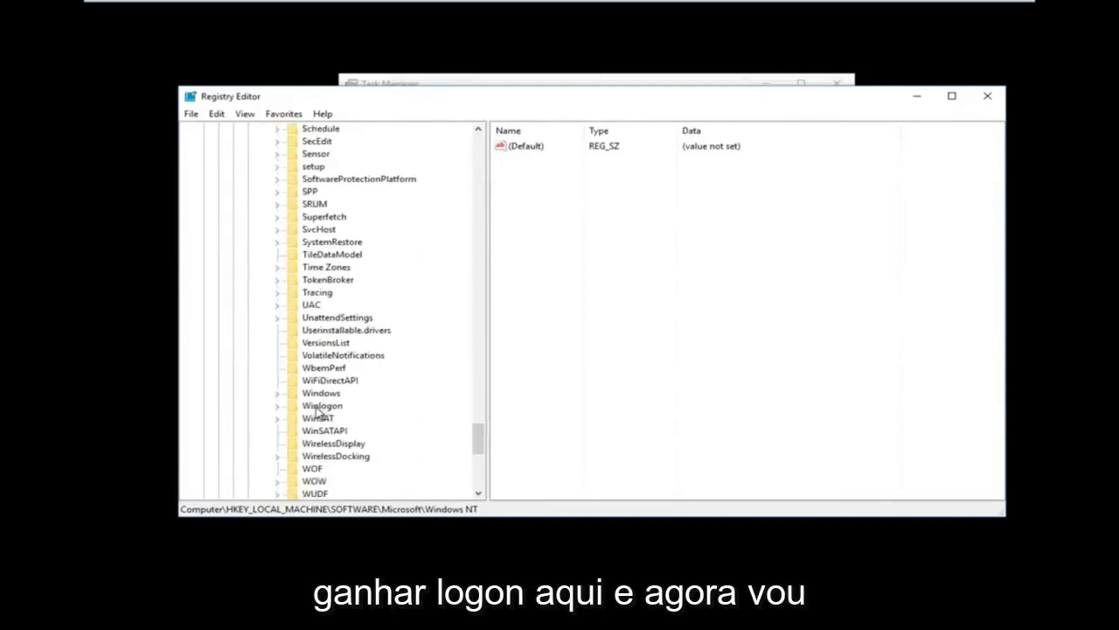
pyautogui.click(319, 407)
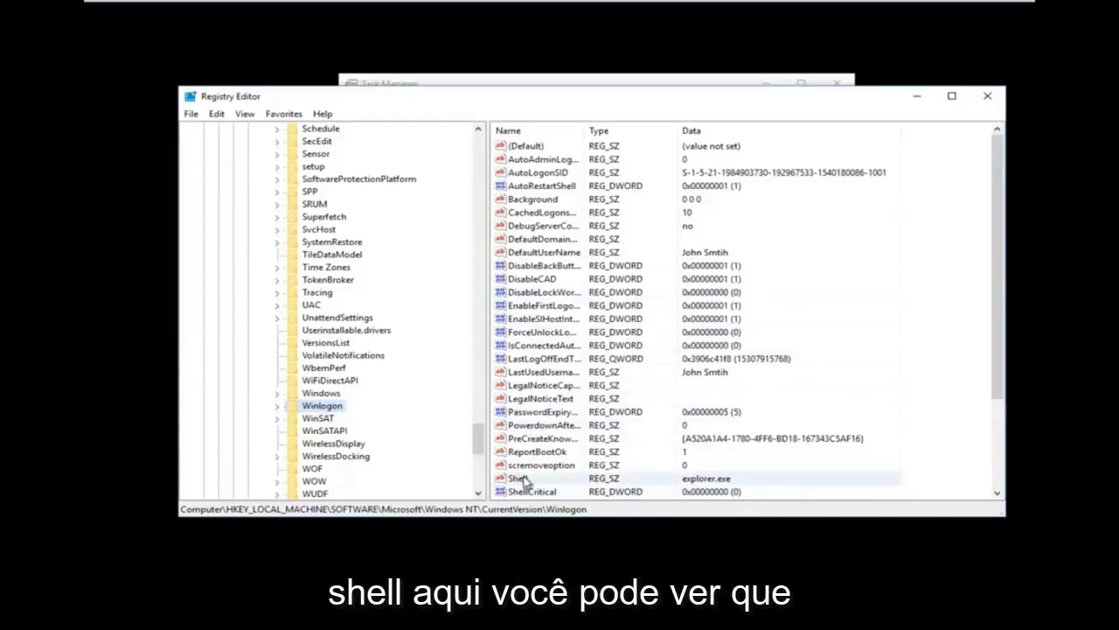
pyautogui.scroll(-3, 690, 355)
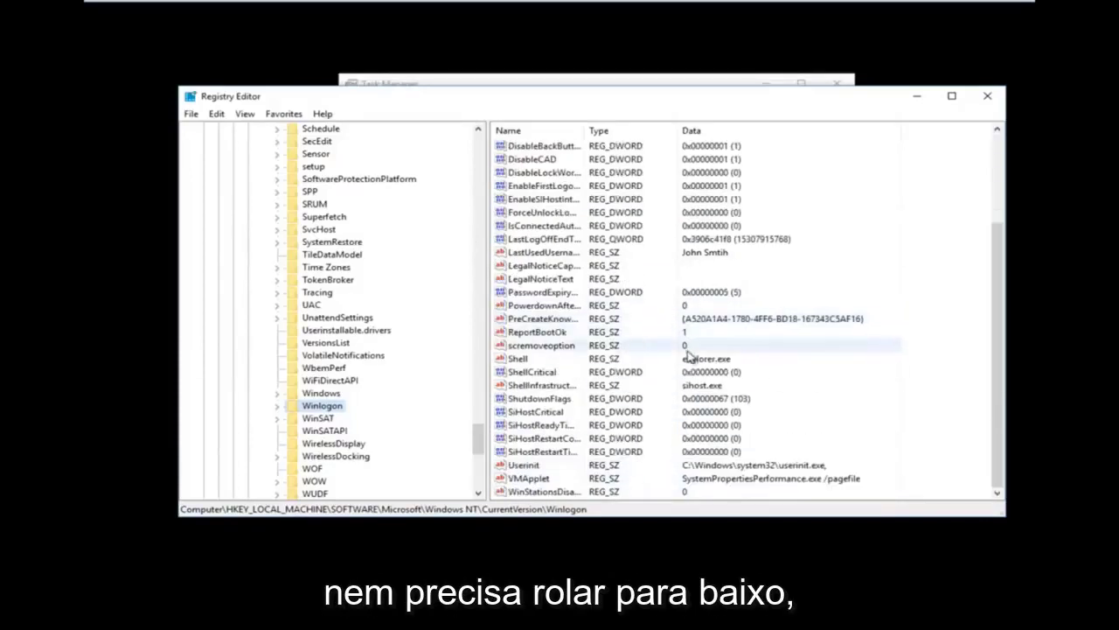
pyautogui.doubleClick(520, 360)
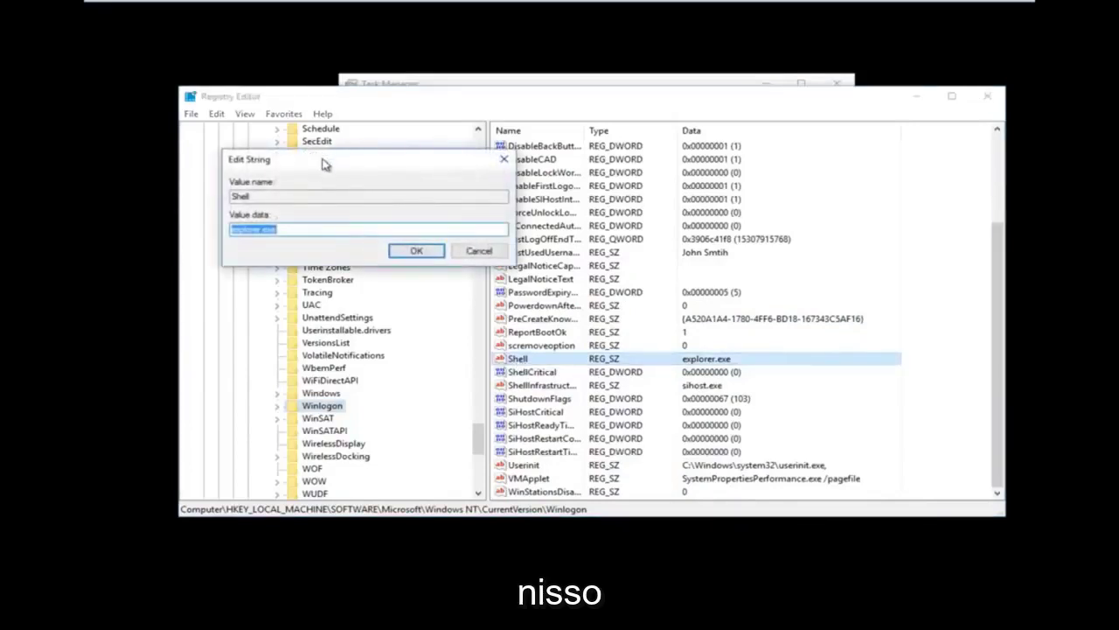
# Move the Edit String dialog aside and check that Shell's value data reads explorer.exe.
pyautogui.moveTo(323, 165); pyautogui.dragTo(595, 223)
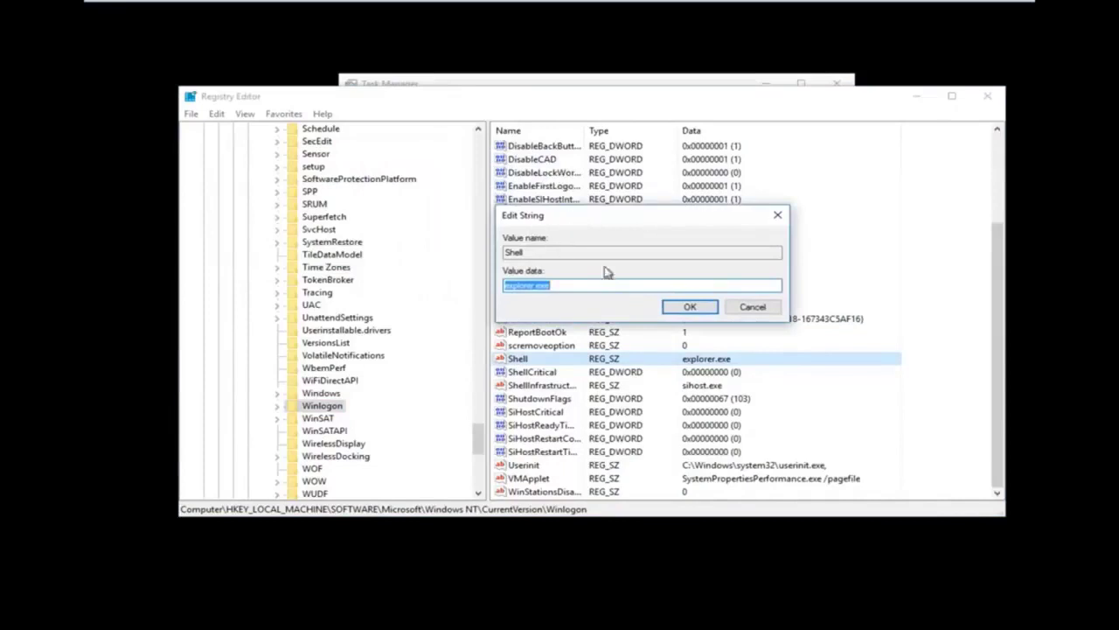
pyautogui.click(550, 285)
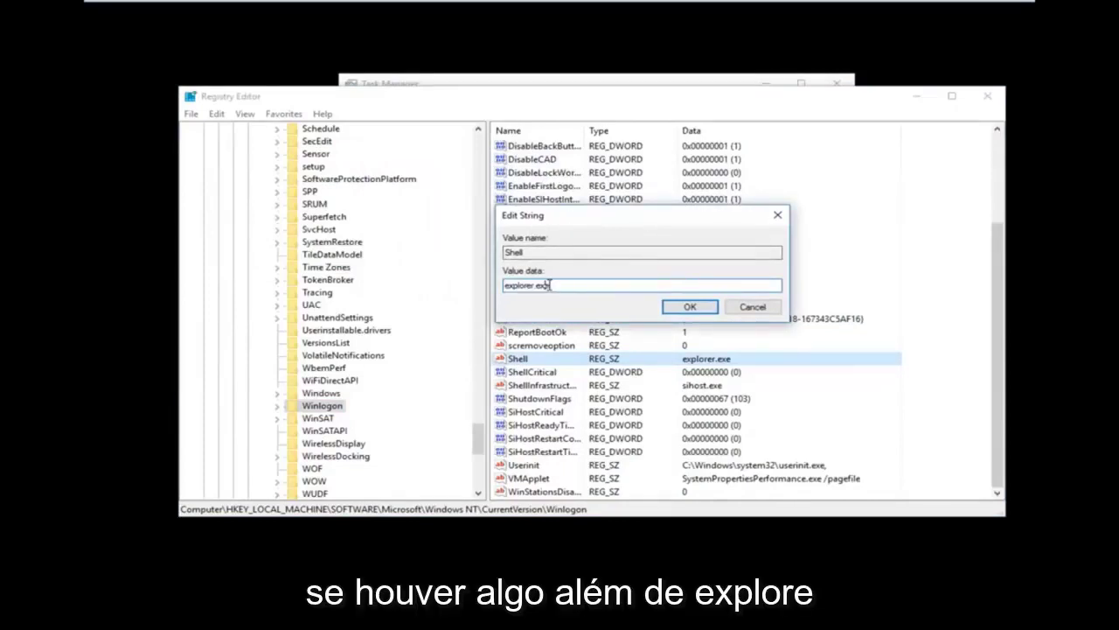
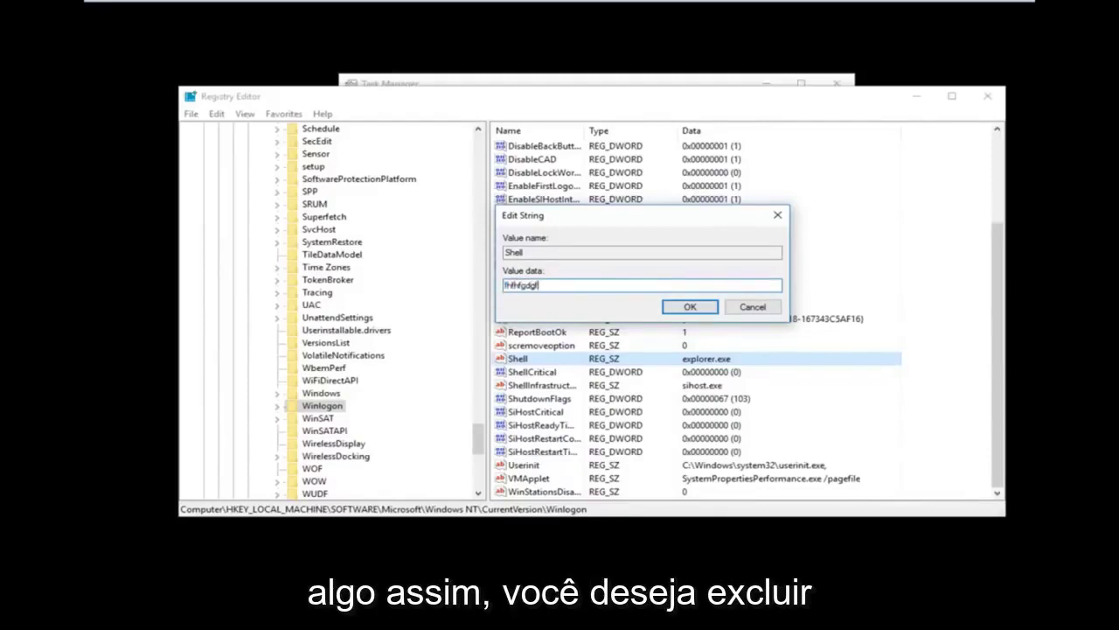
# Replace the garbage Shell value data under Winlogon with explorer.exe and confirm.
pyautogui.press('BackSpace')
pyautogui.press('BackSpace')
pyautogui.press('BackSpace')
pyautogui.press('BackSpace')
pyautogui.press('BackSpace')
pyautogui.press('BackSpace')
pyautogui.press('BackSpace')
pyautogui.press('BackSpace')
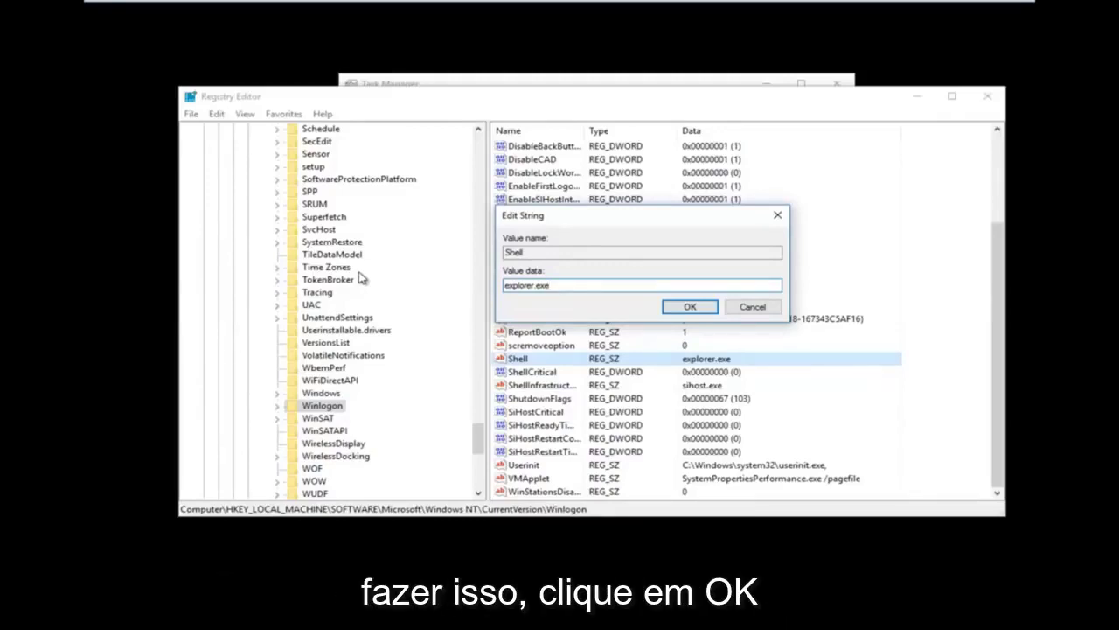
pyautogui.click(683, 306)
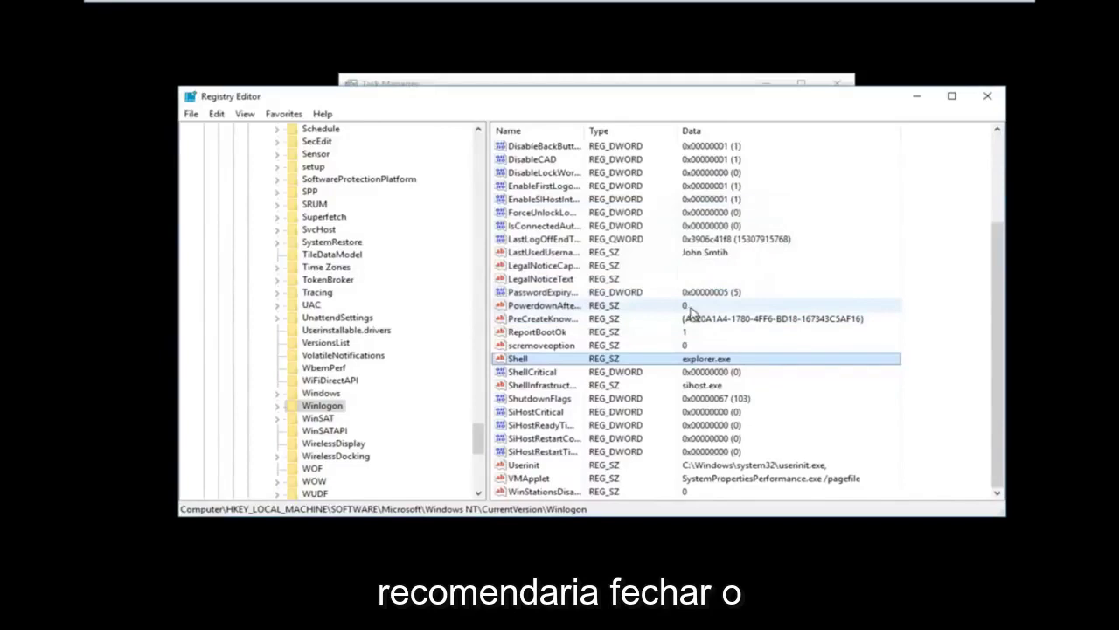
# Close Registry Editor and Task Manager, leaving an empty black screen.
pyautogui.click(996, 99)
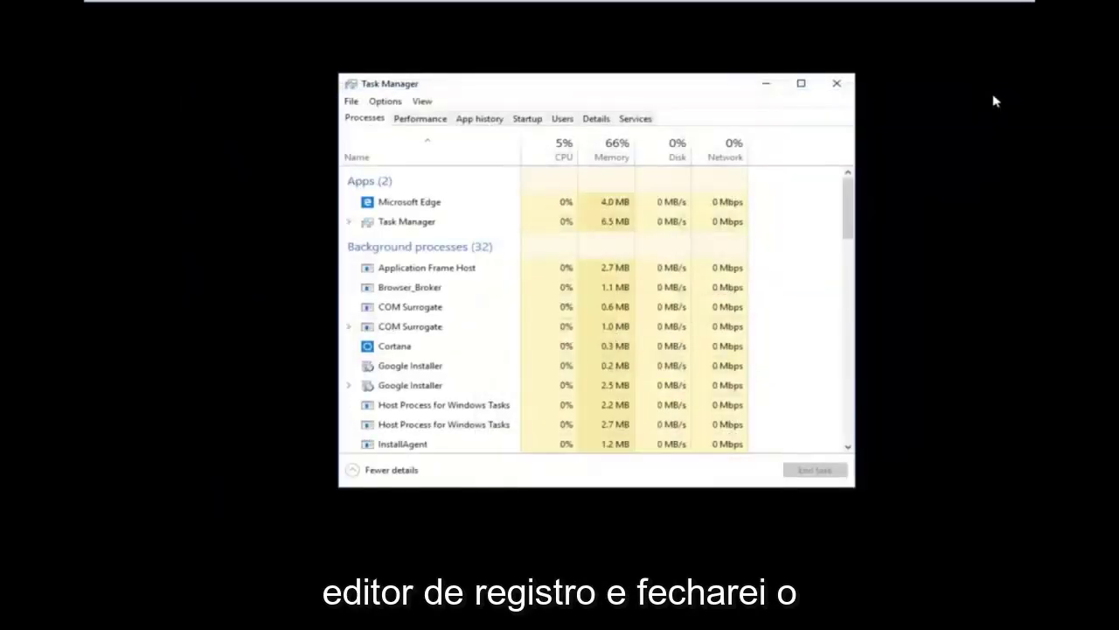
pyautogui.click(838, 86)
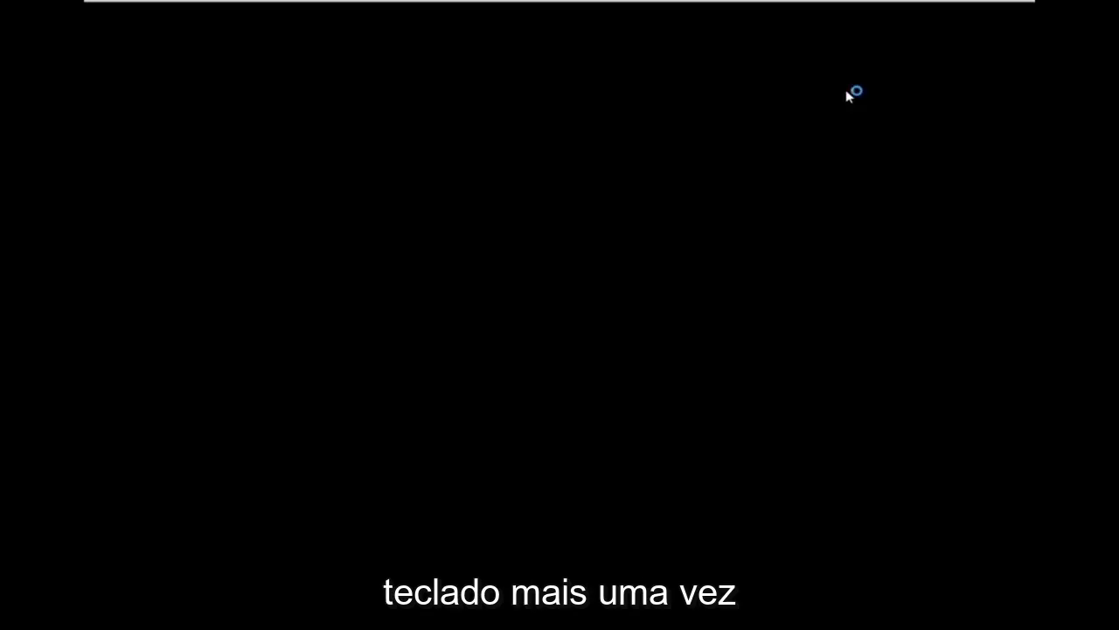
# Bring up the Ctrl+Alt+Del security screen and show its power options menu.
pyautogui.hotkey('ctrl', 'alt', 'Delete')
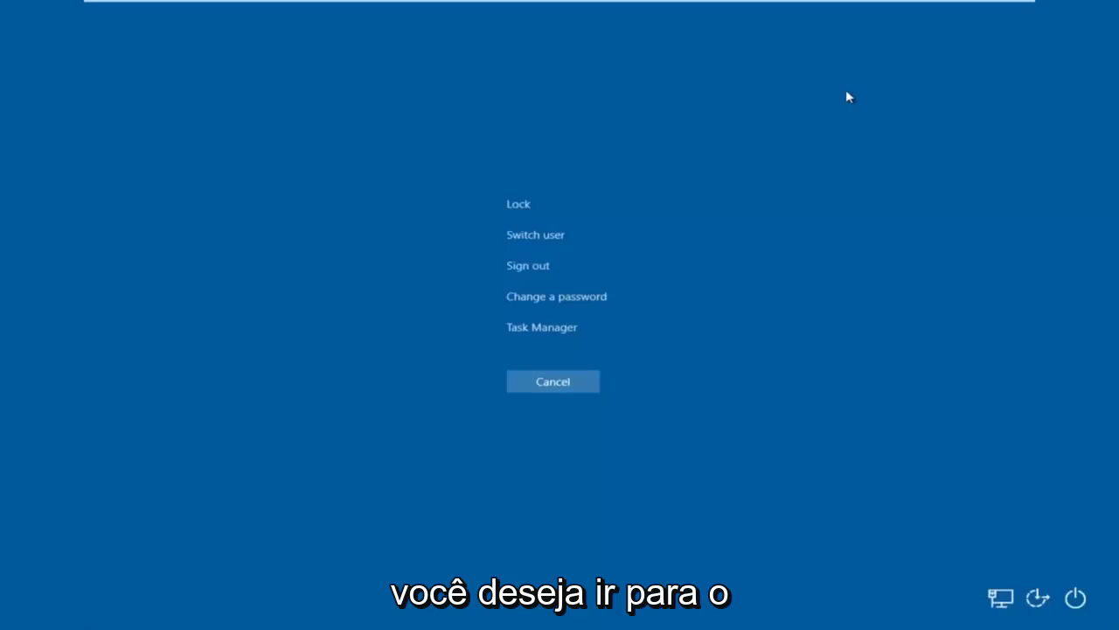
pyautogui.click(1076, 599)
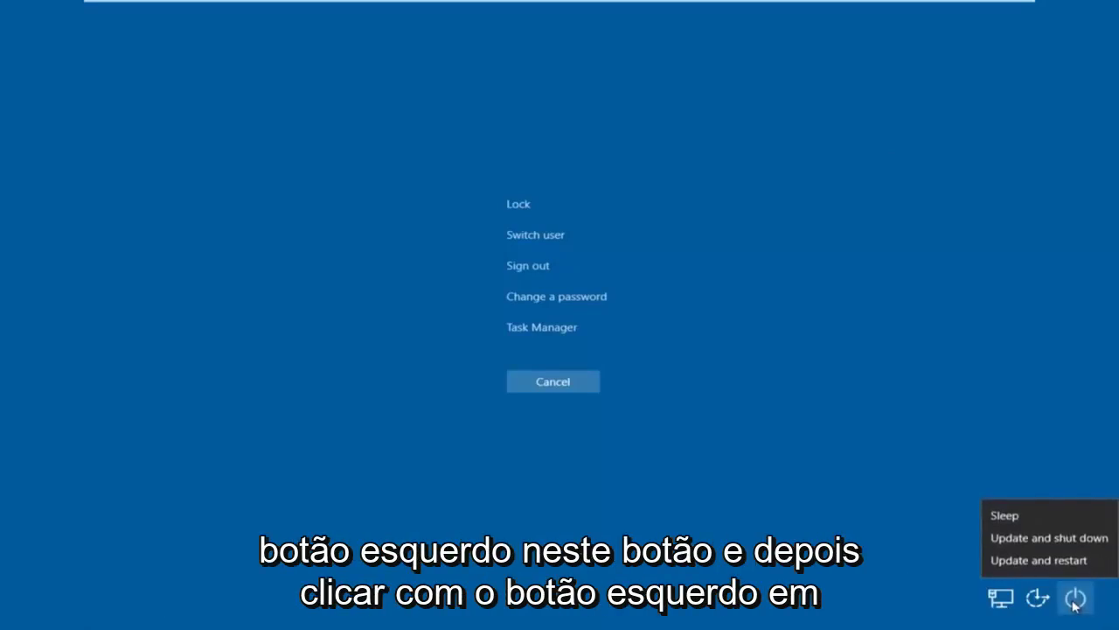